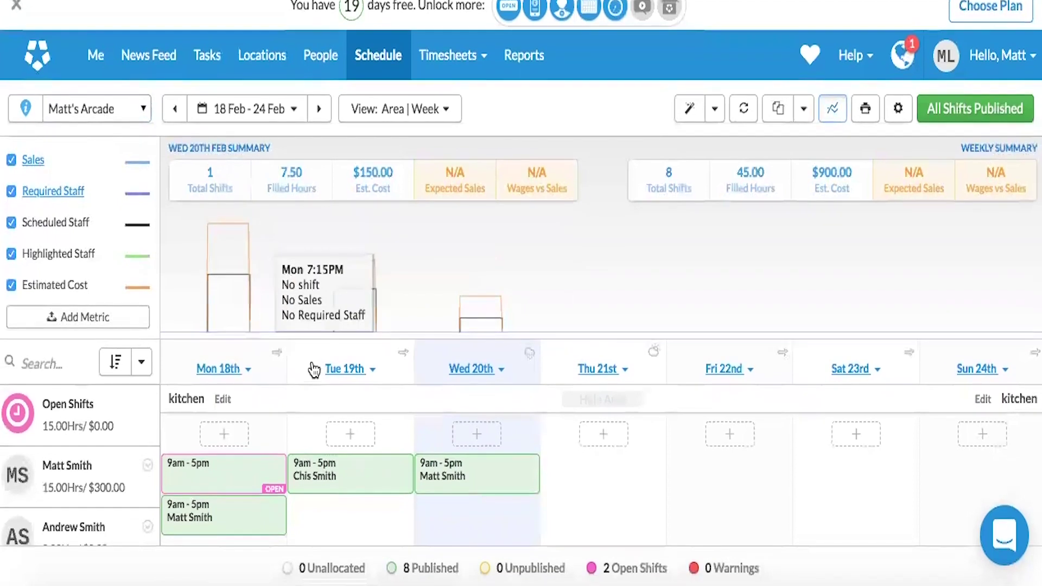
Go back to the week of 11 Feb - 17 Feb and look over its schedule and location selection
left_click(174, 122)
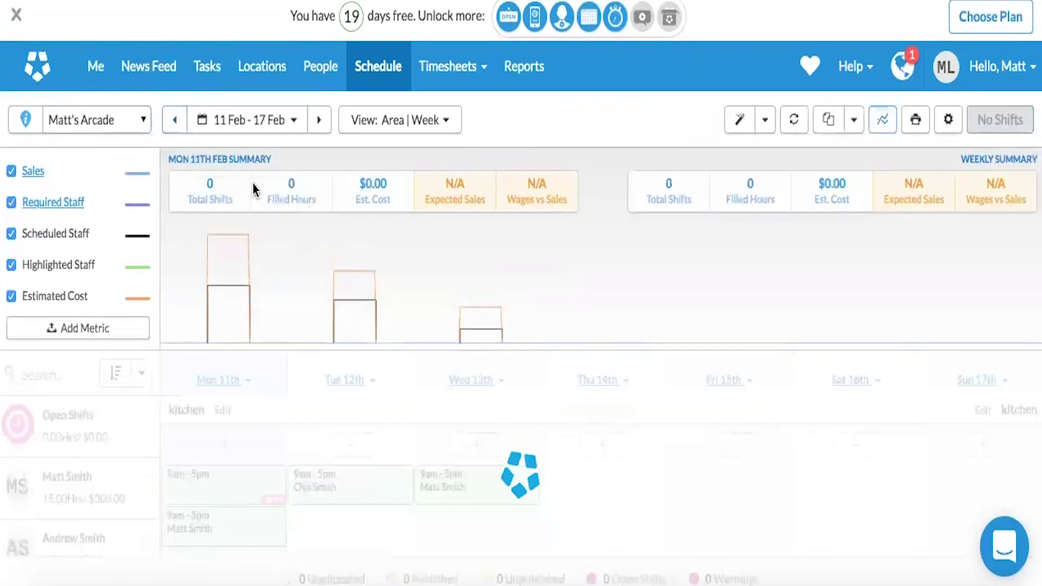
scroll(266, 445, "up", 12)
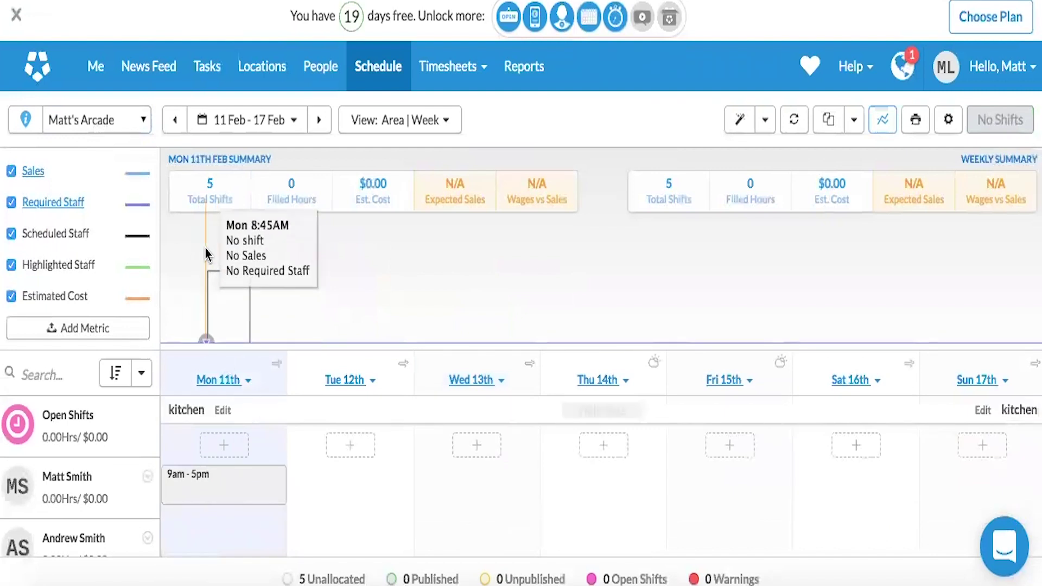
left_click(79, 120)
left_click(81, 120)
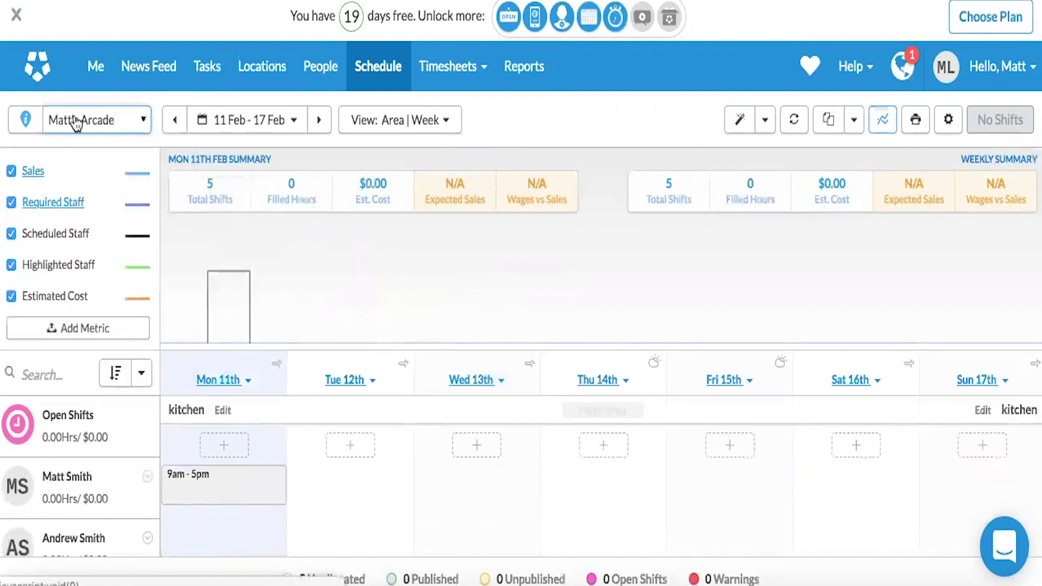
left_click(319, 129)
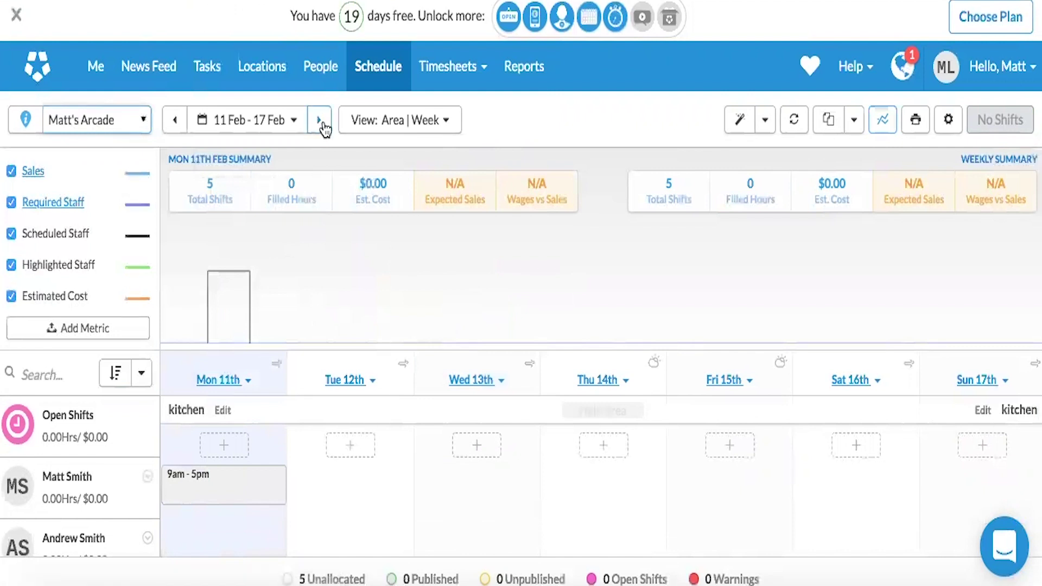
Examine the schedule's view options by area and by employee, and its options for copying shifts and using templates
left_click(383, 120)
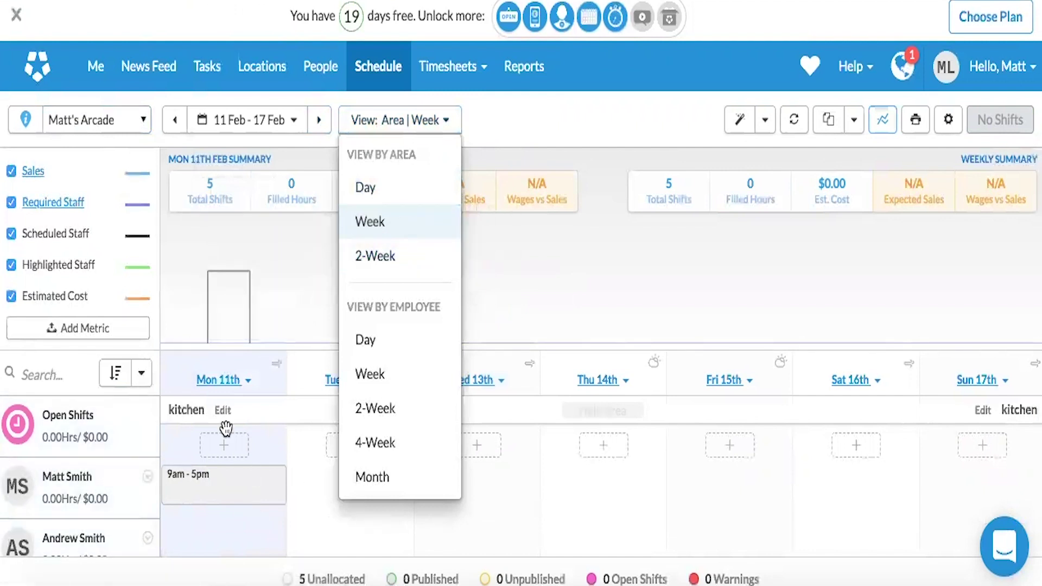
scroll(214, 440, "down", 5)
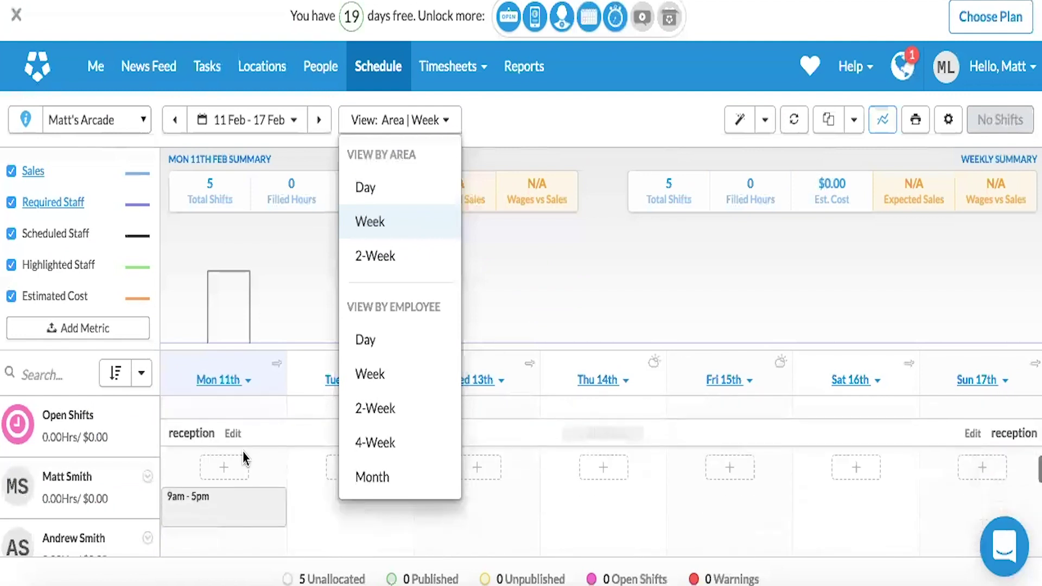
scroll(82, 478, "down", 1)
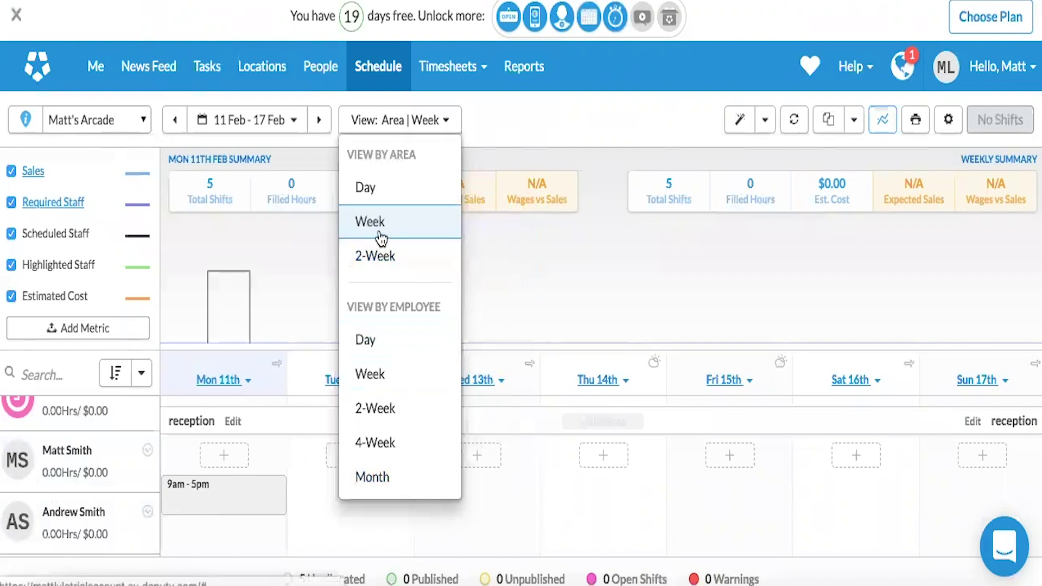
left_click(646, 123)
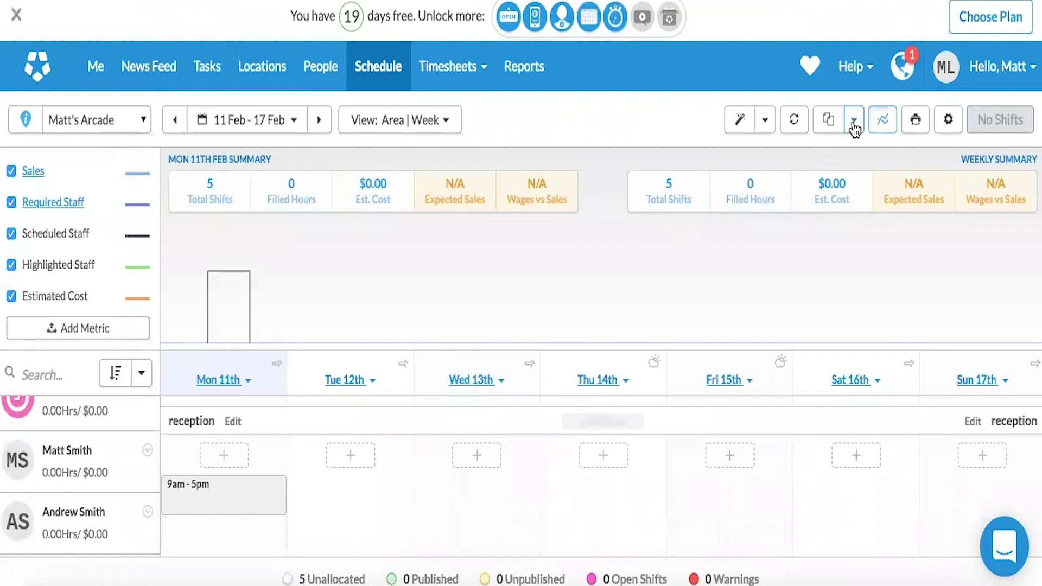
left_click(854, 125)
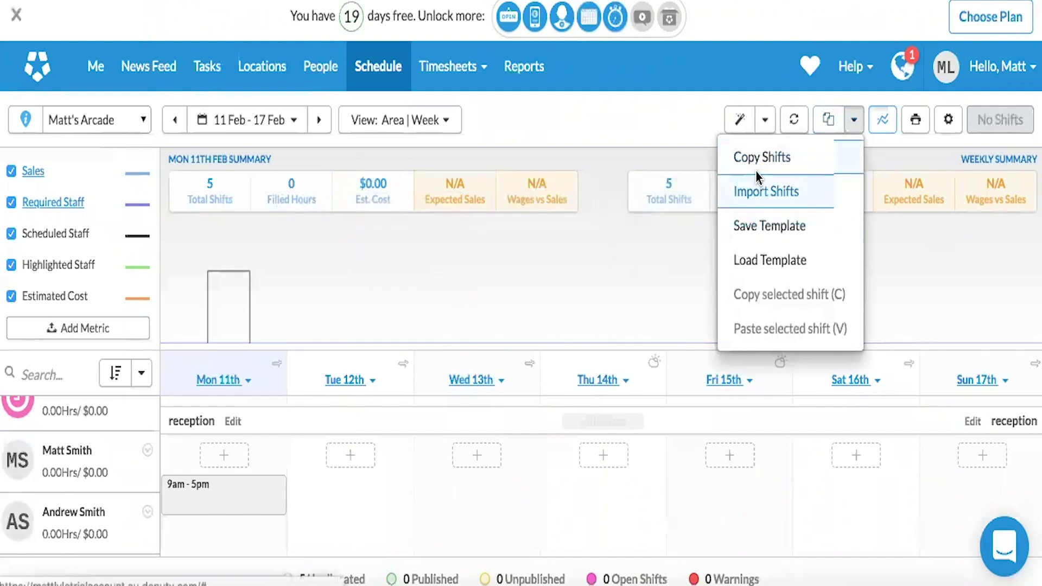
left_click(348, 285)
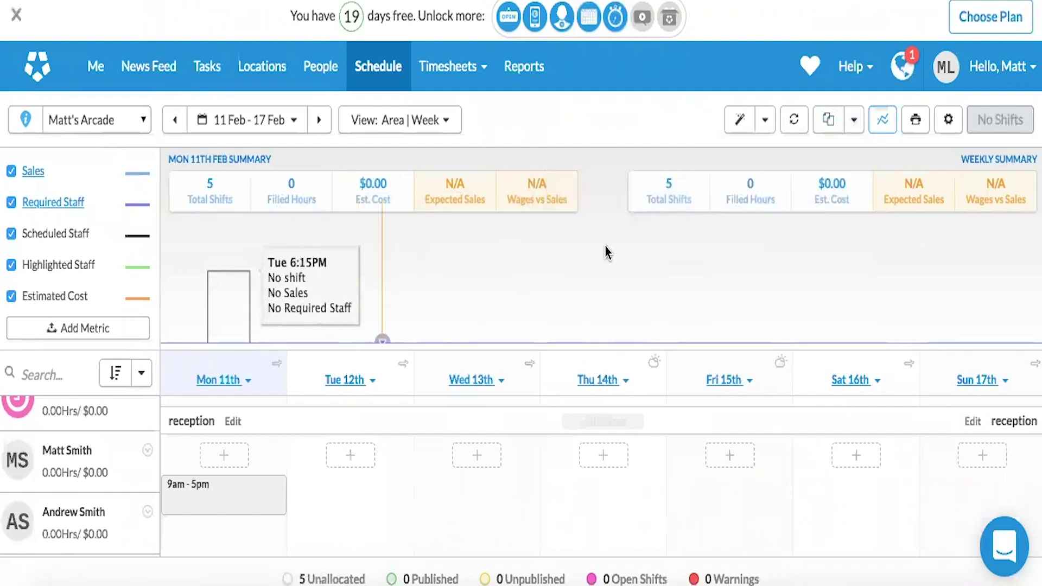
Move the schedule forward to the week of 11 Mar - 17 Mar
left_click(319, 120)
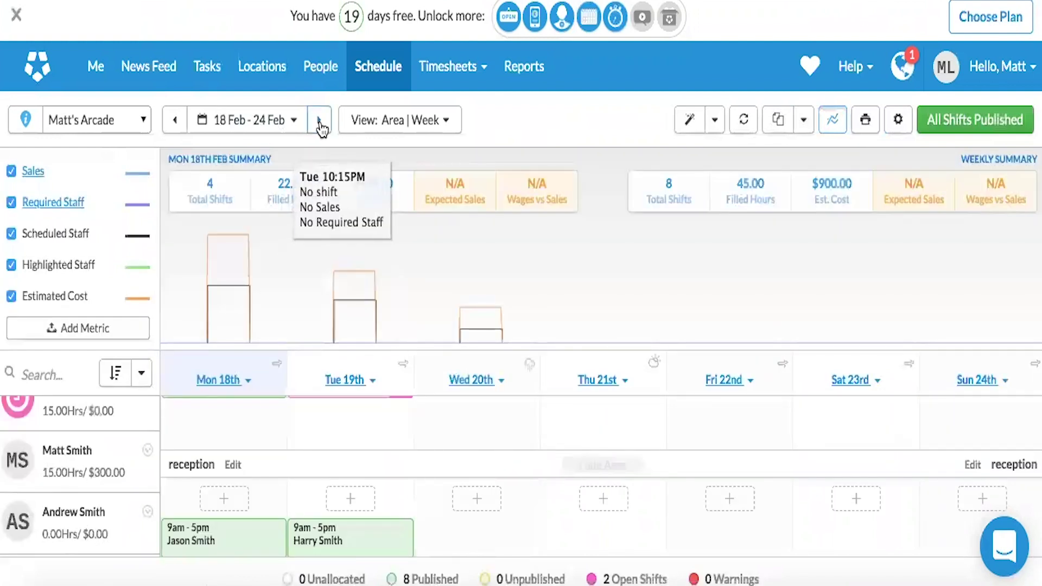
left_click(319, 122)
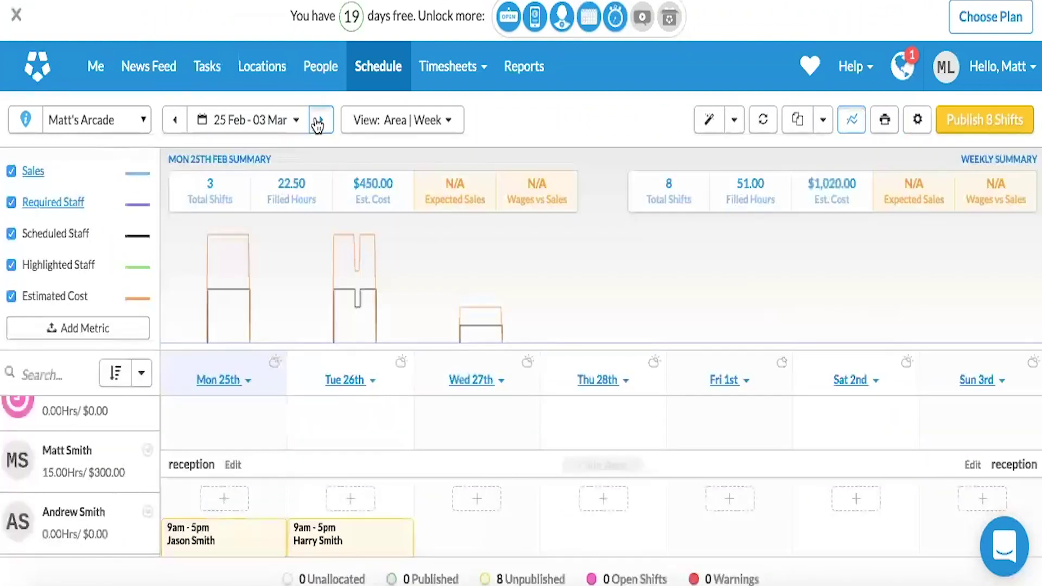
left_click(318, 123)
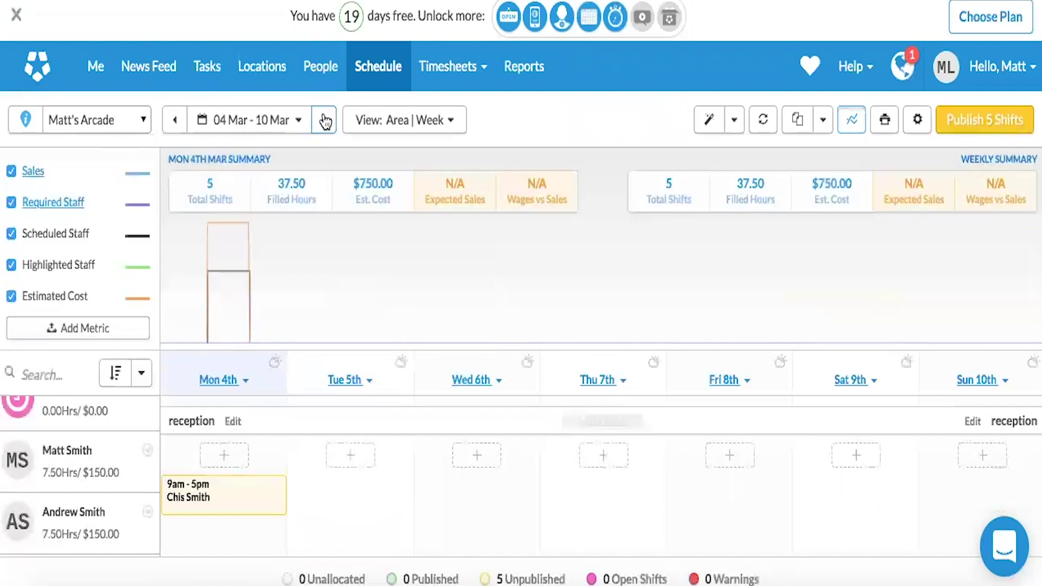
left_click(325, 121)
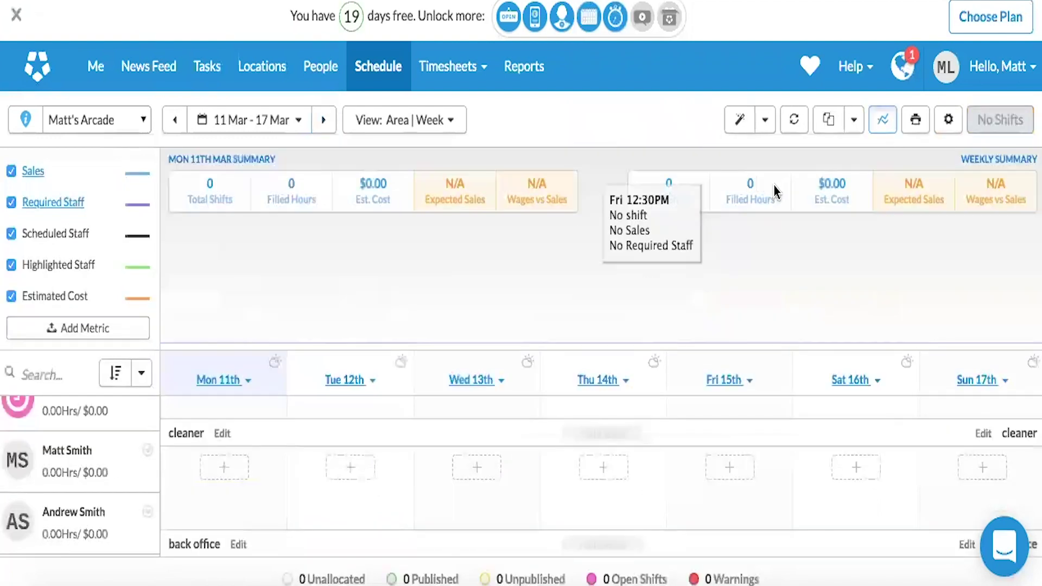
Load the 17 Dec - 23 Dec template (matts week A) into the week and dismiss the copy status dialog
left_click(854, 121)
left_click(788, 266)
scroll(485, 465, "down", 1)
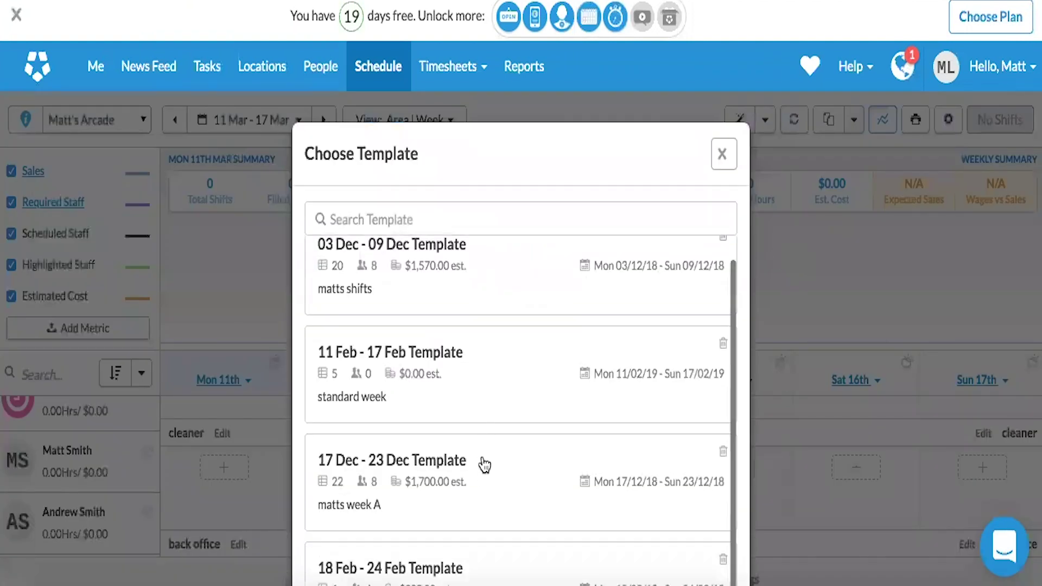
scroll(433, 491, "down", 3)
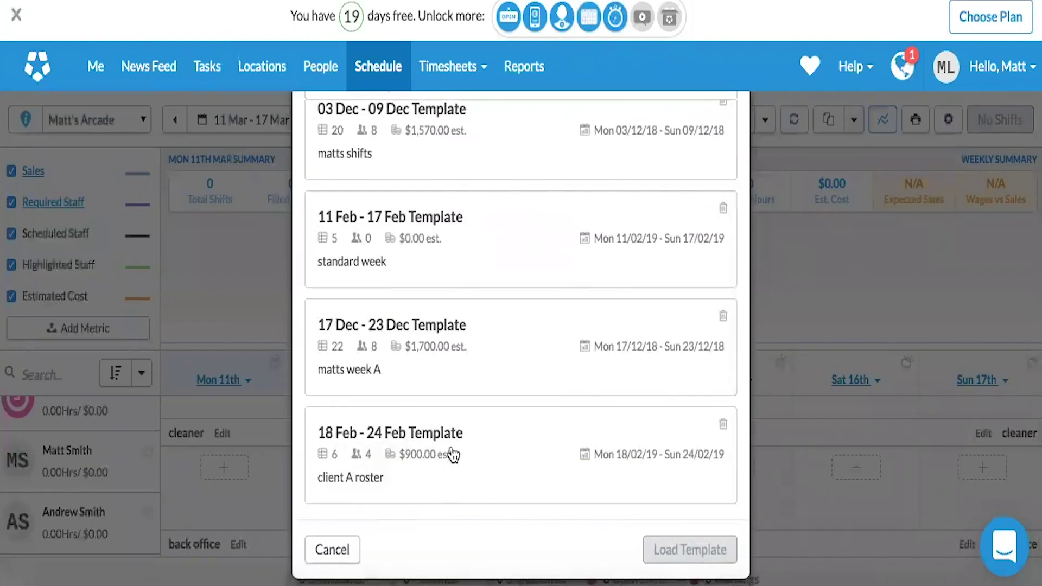
scroll(449, 442, "up", 1)
left_click(503, 368)
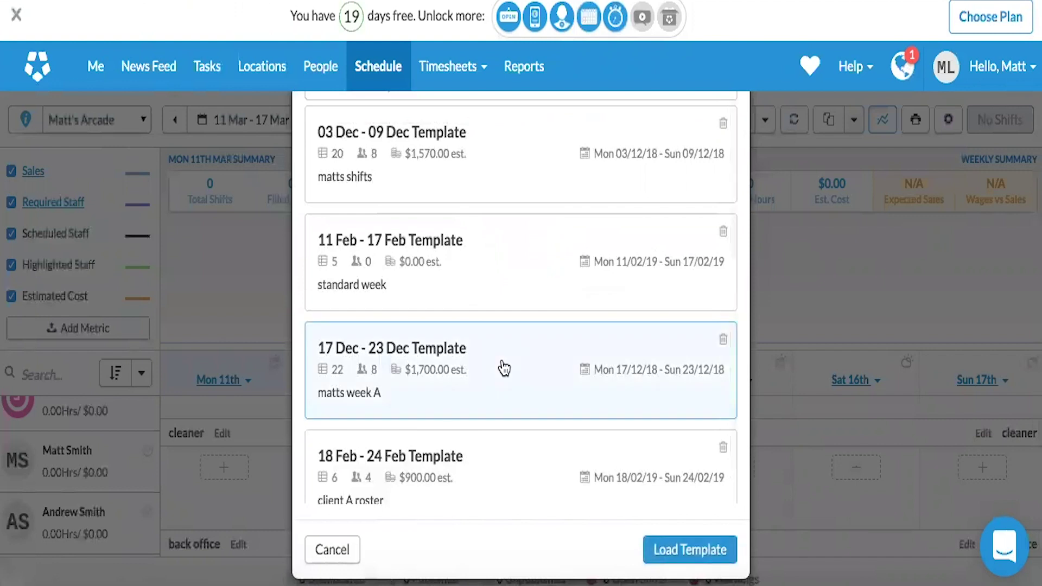
left_click(676, 553)
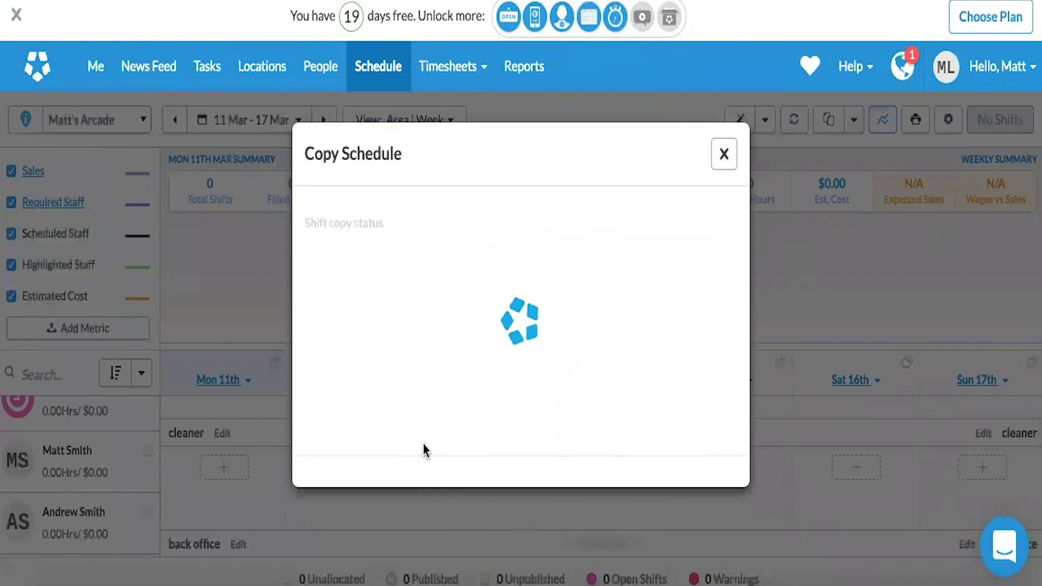
left_click(725, 155)
Review the assigned and open shifts loaded into the cleaner and back office areas for the week
scroll(433, 448, "down", 3)
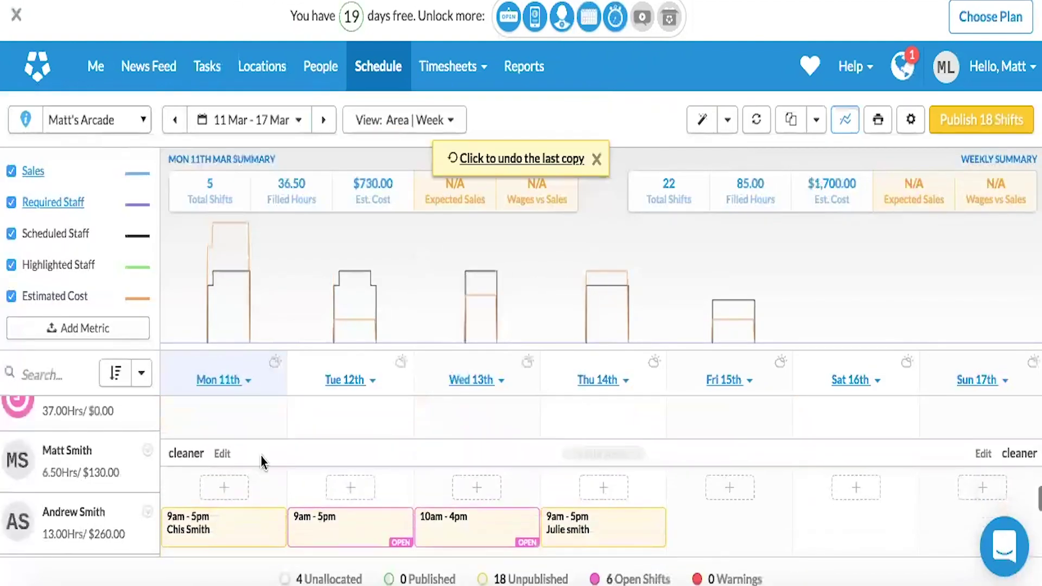
mouse_move(264, 549)
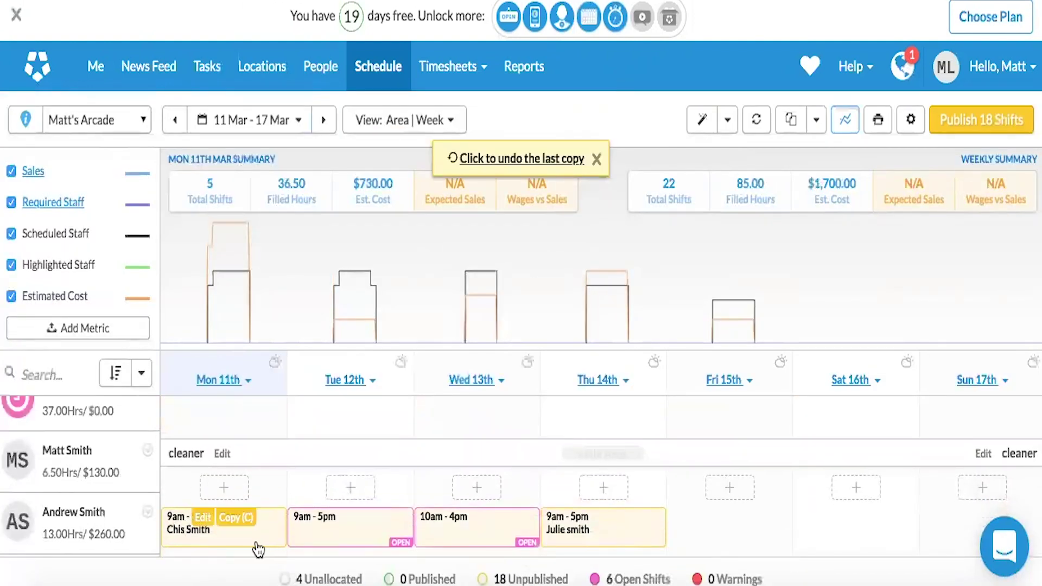
scroll(258, 549, "down", 3)
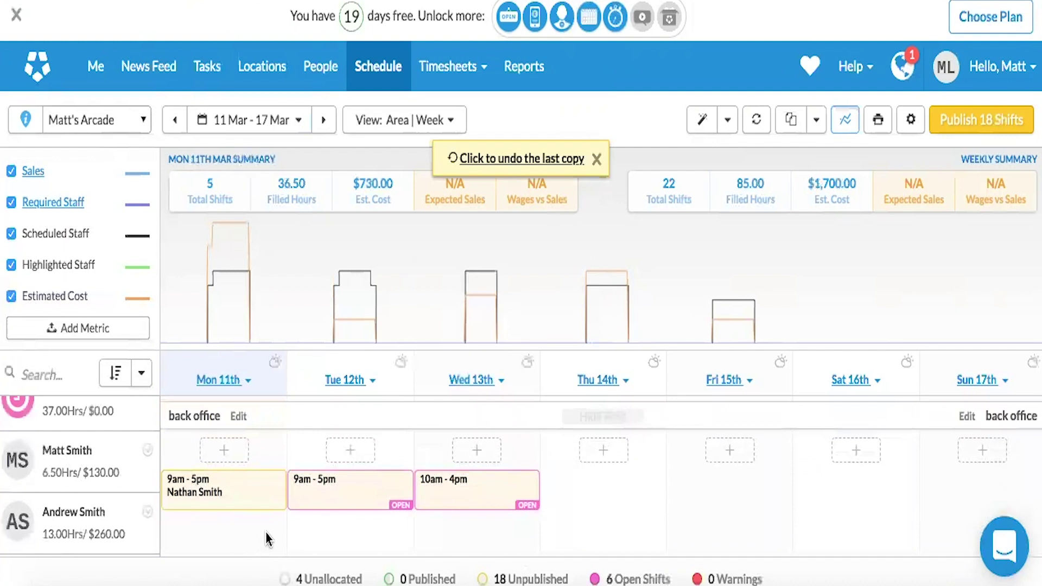
scroll(280, 525, "up", 1)
mouse_move(276, 524)
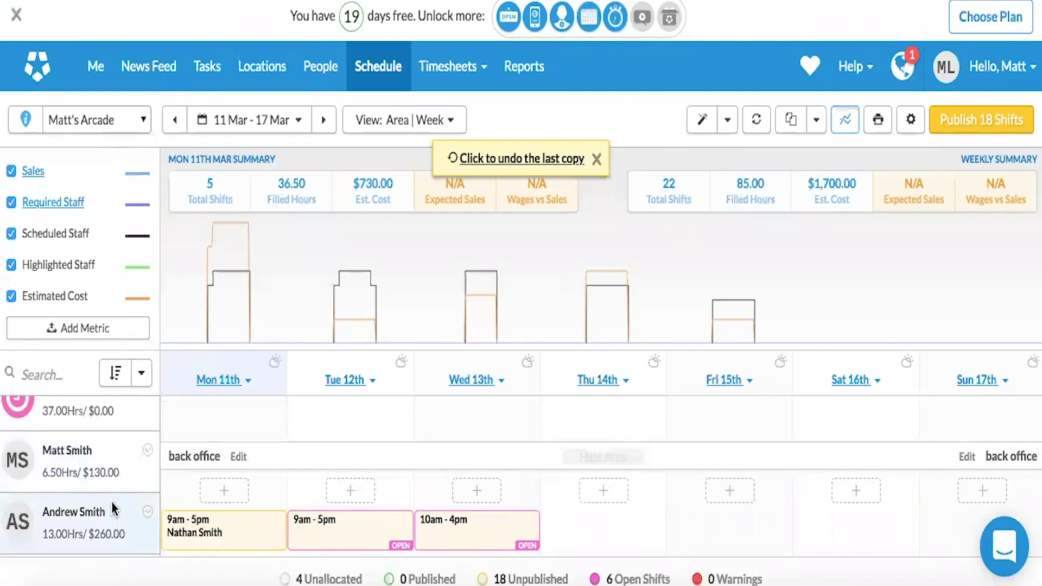
scroll(121, 468, "up", 1)
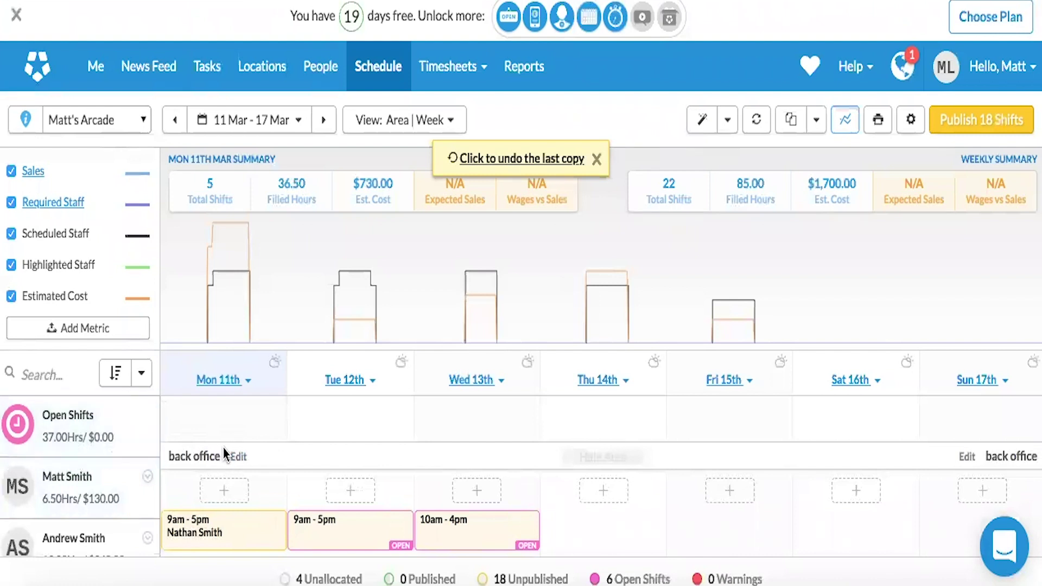
scroll(237, 479, "down", 3)
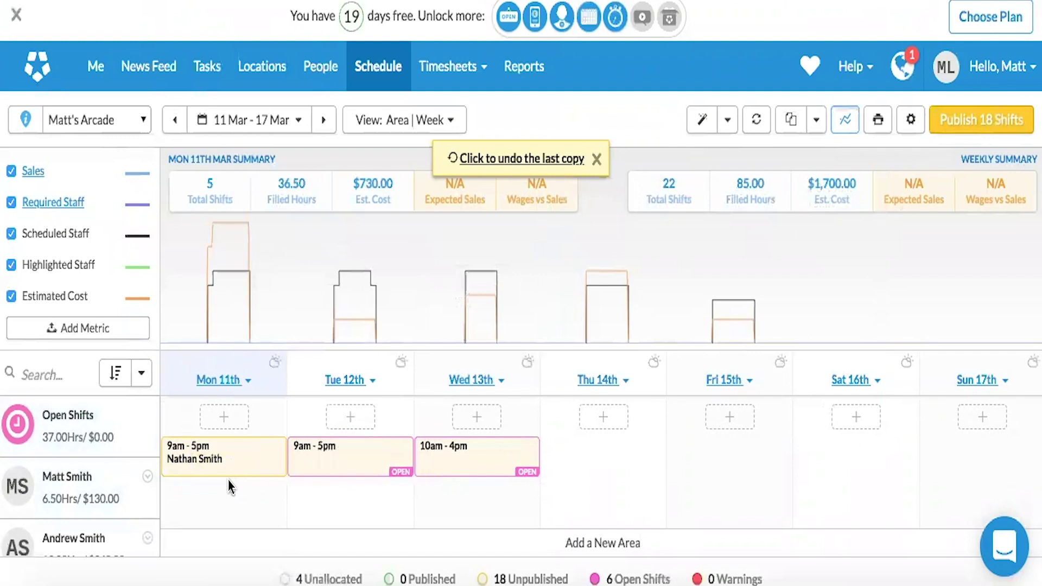
mouse_move(229, 474)
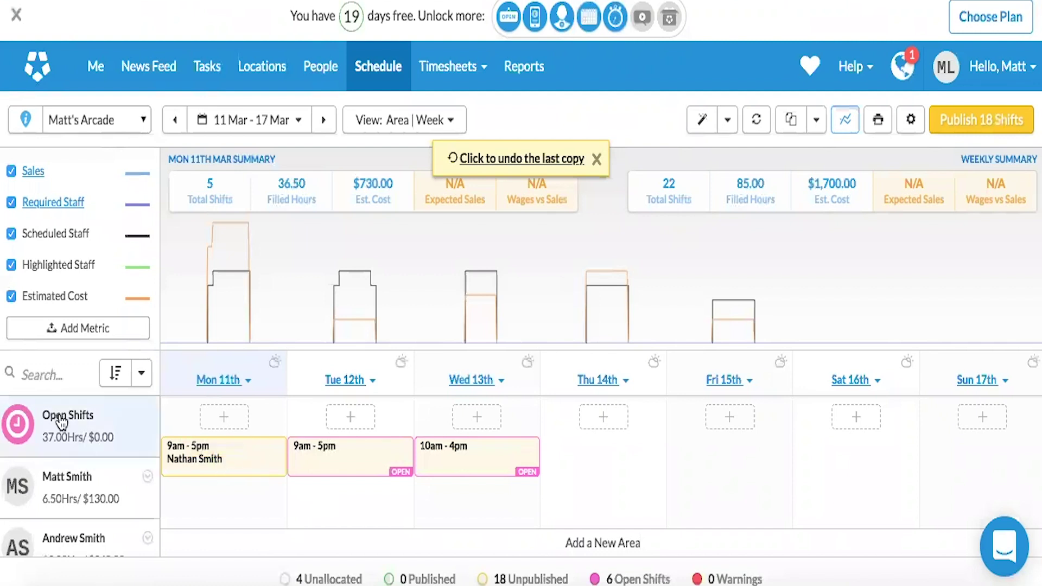
Start shift offers for the back office open shift on Tue 12 Mar, select the first three recommended employees, and close without sending
left_click(361, 475)
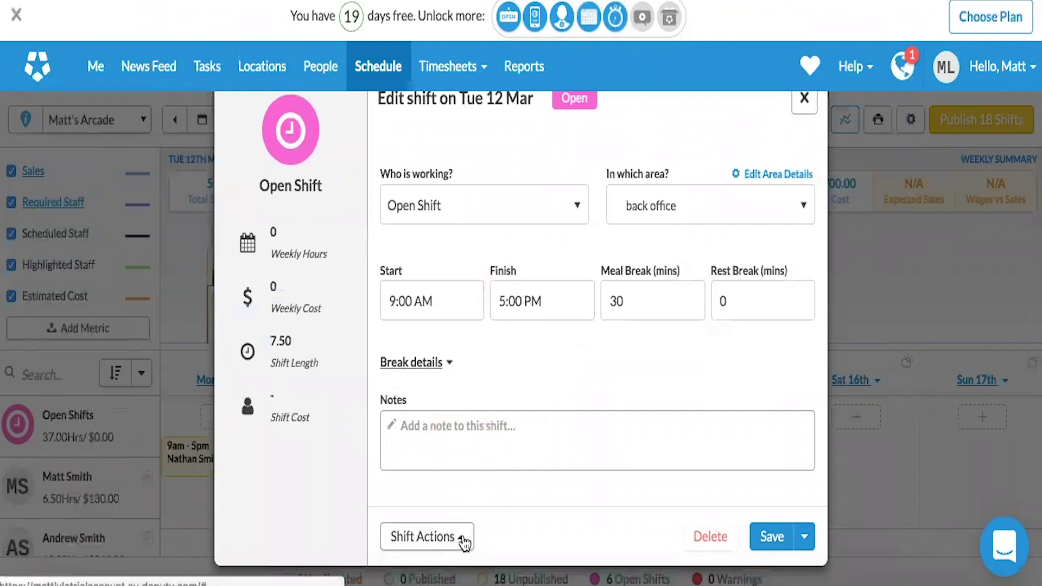
left_click(432, 539)
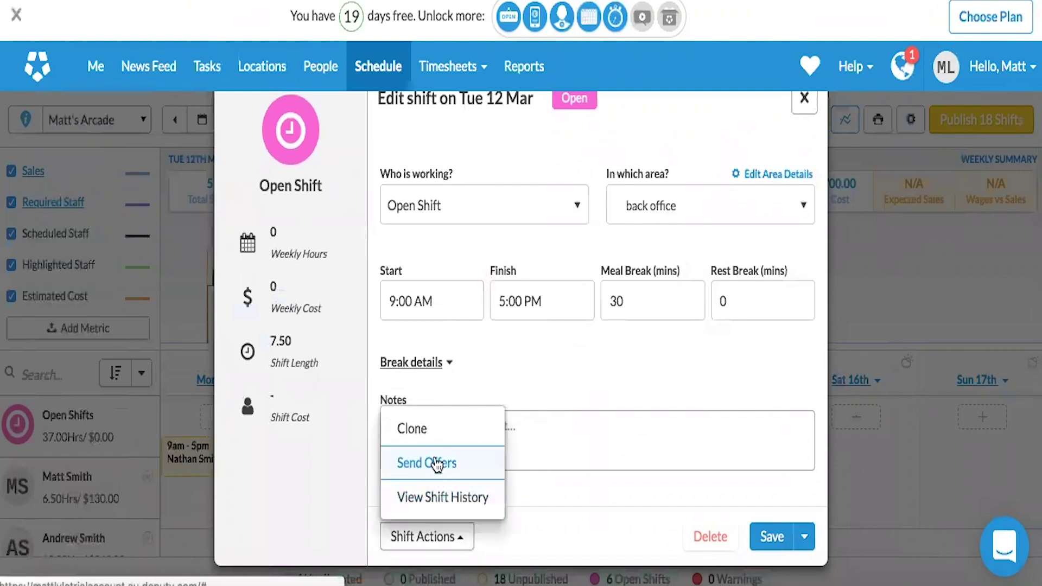
left_click(433, 463)
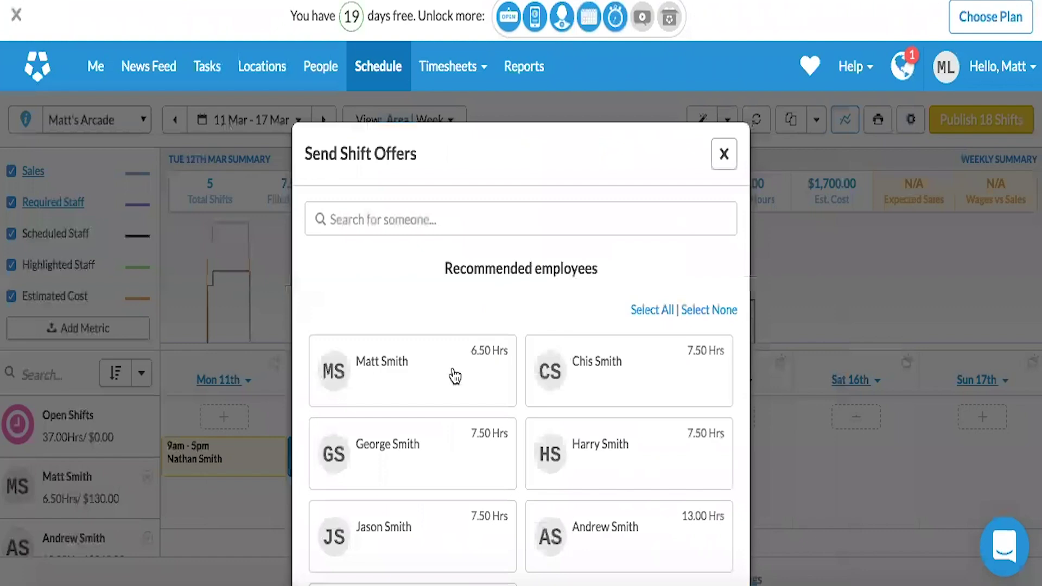
left_click(421, 368)
left_click(649, 366)
left_click(416, 455)
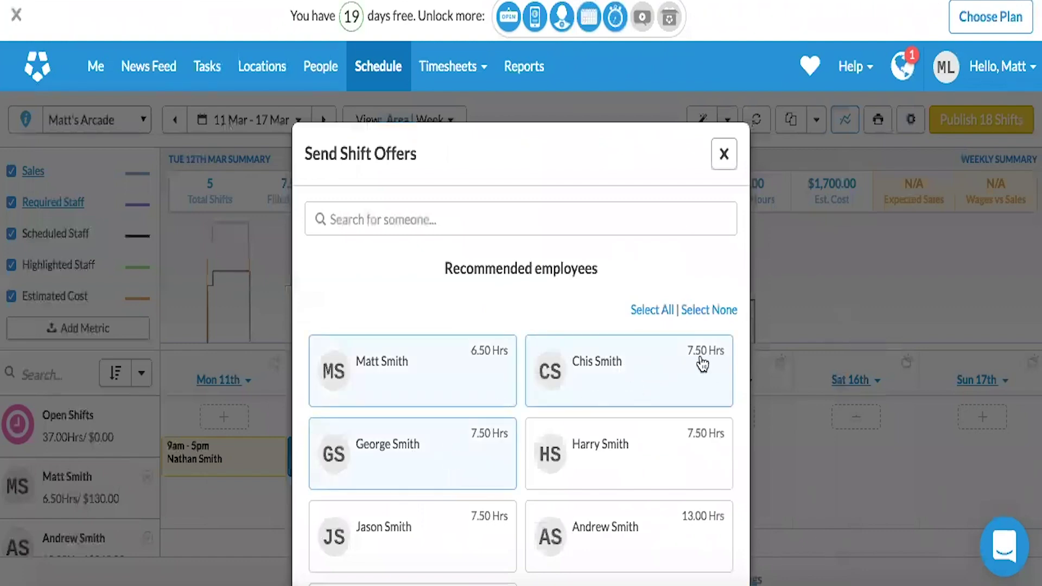
scroll(467, 447, "down", 1)
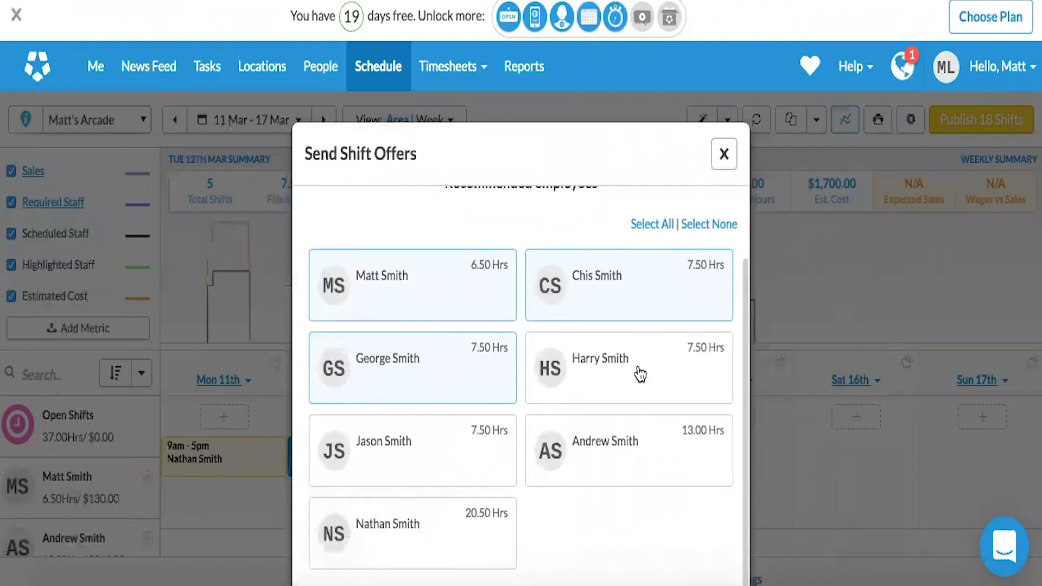
scroll(619, 378, "up", 1)
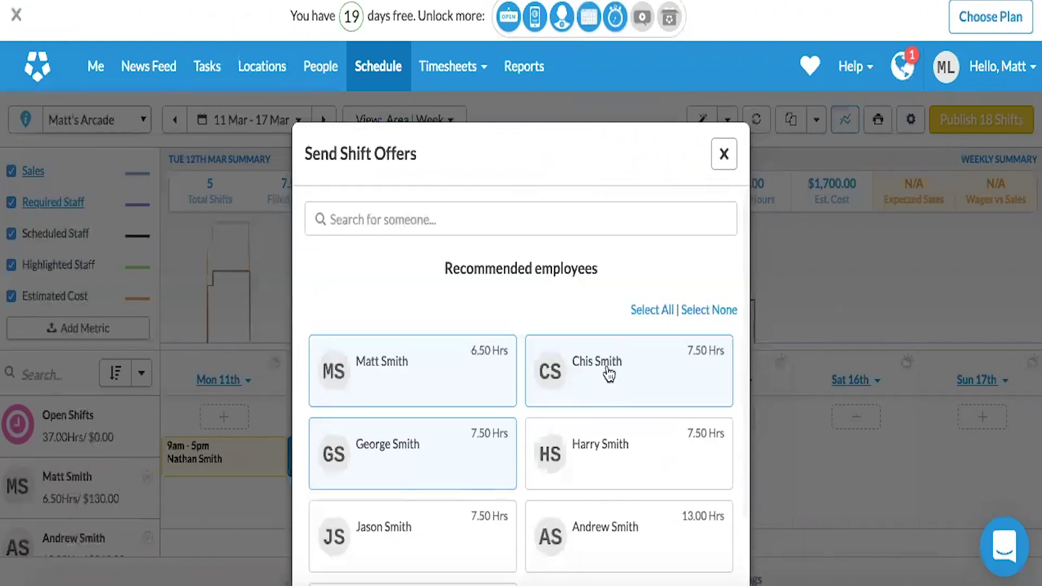
left_click(724, 154)
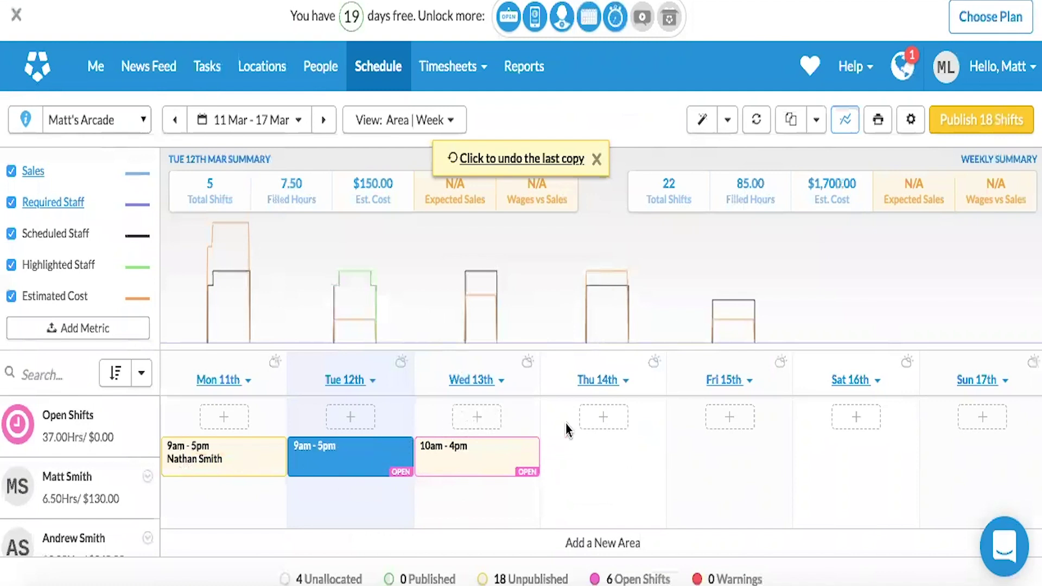
Add an empty back office shift on Thu 14 Mar from 9:00 AM to 5:00 PM with a 30-minute meal break
left_click(621, 417)
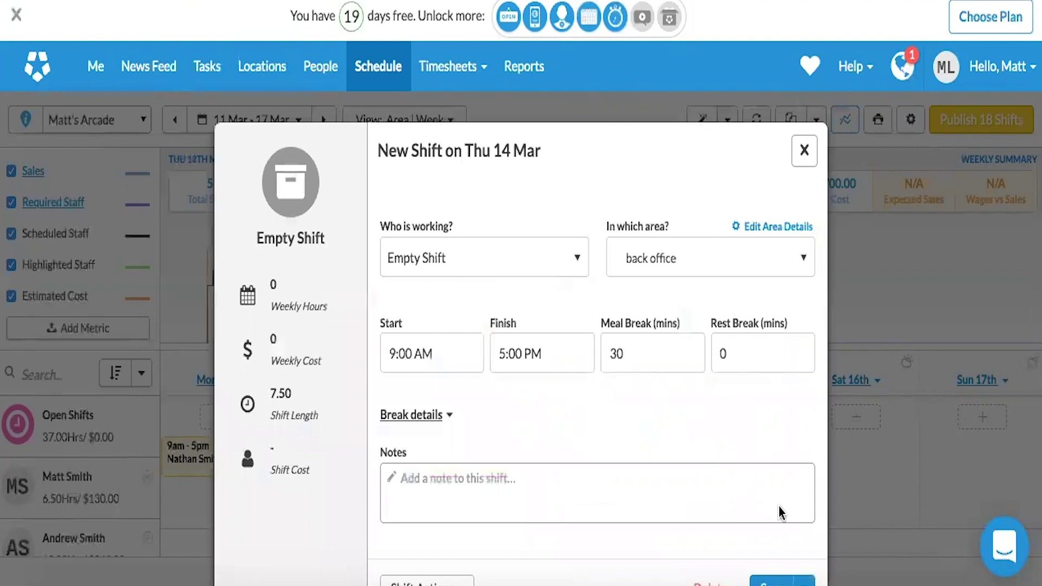
scroll(472, 310, "down", 2)
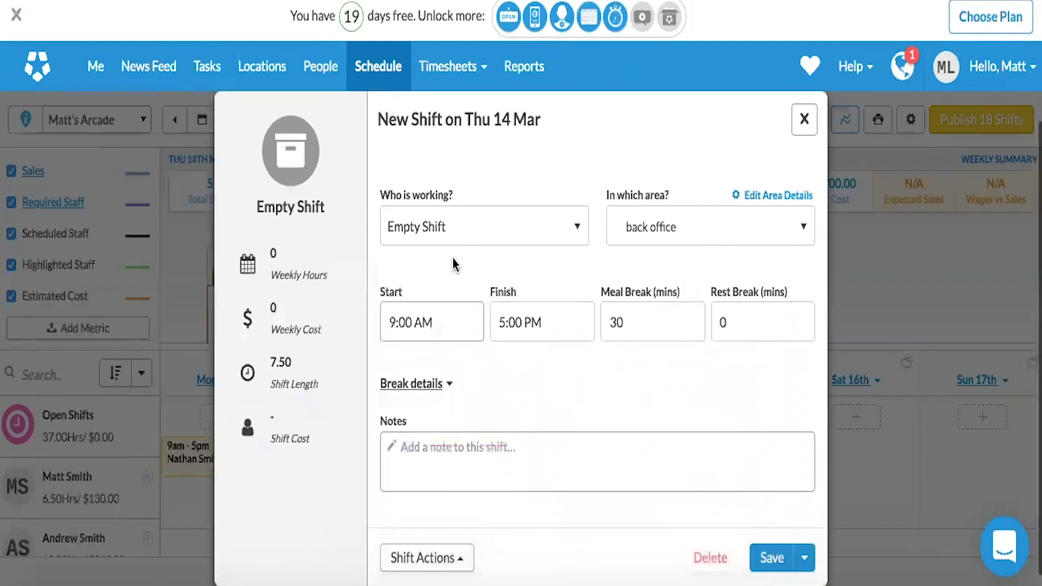
left_click(773, 547)
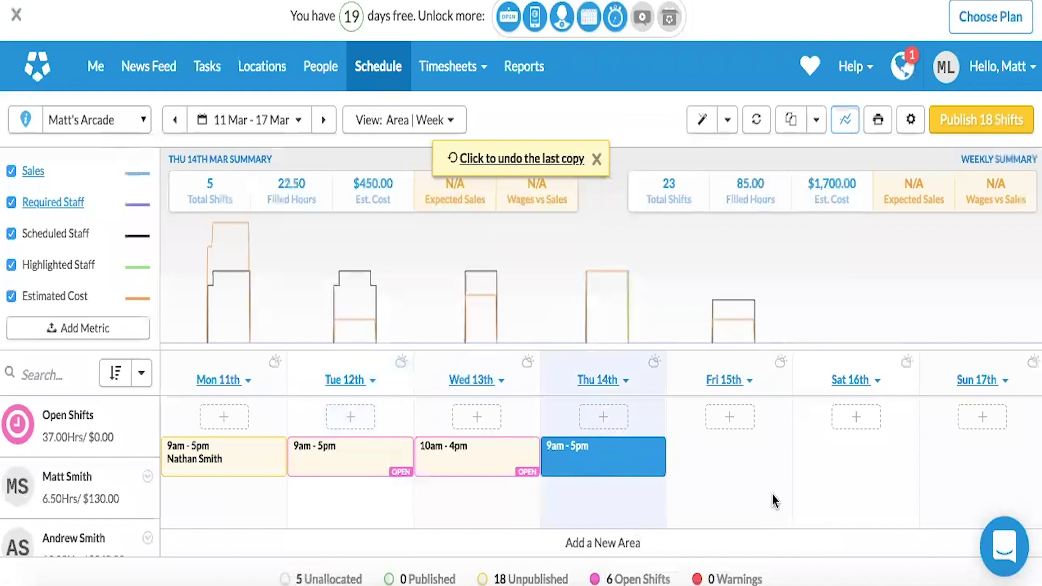
left_click(756, 472)
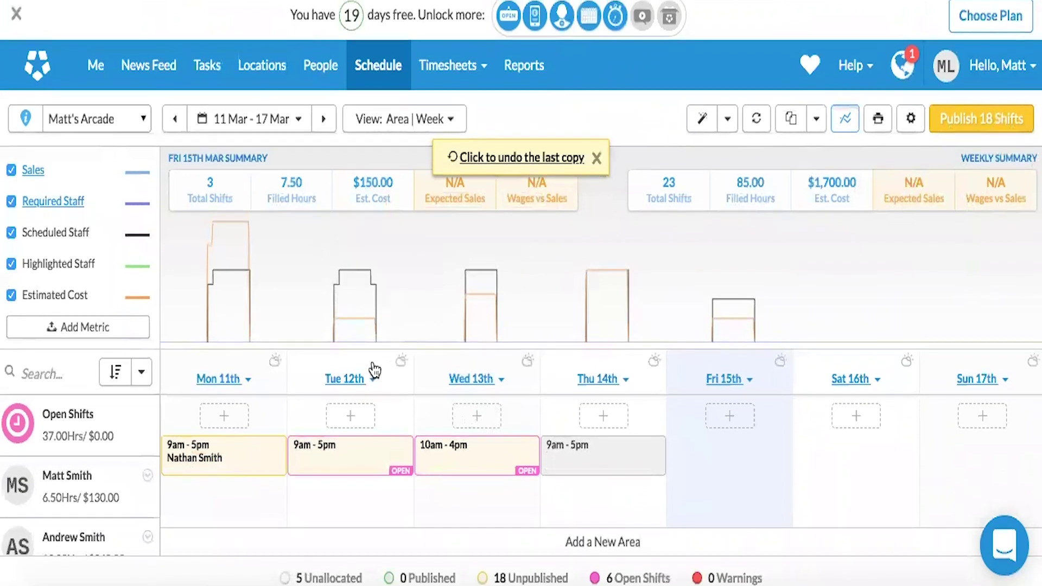
Look through the week's shifts in the games room and reception areas
mouse_move(336, 469)
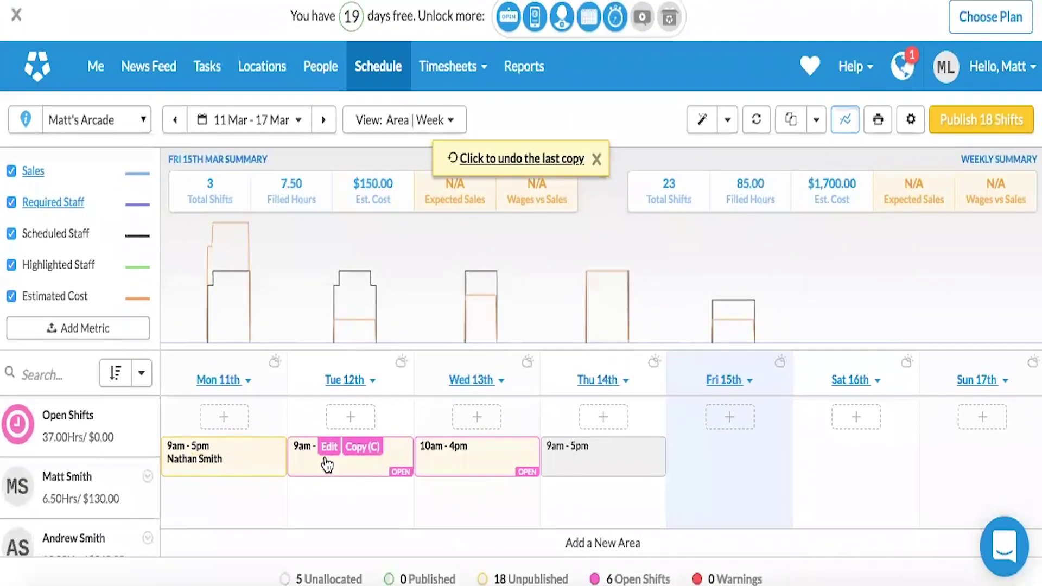
scroll(327, 464, "down", 5)
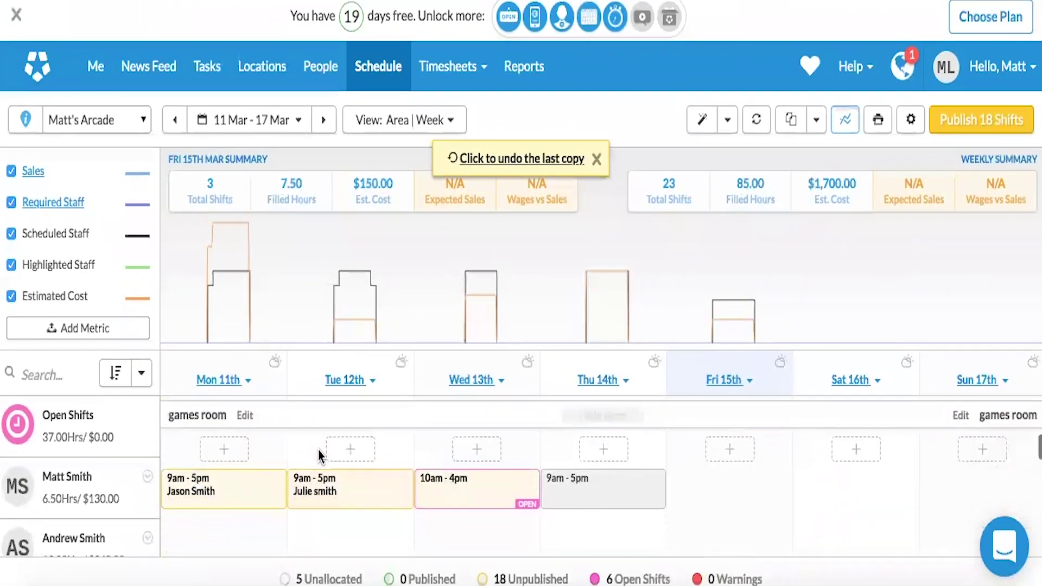
scroll(320, 457, "down", 3)
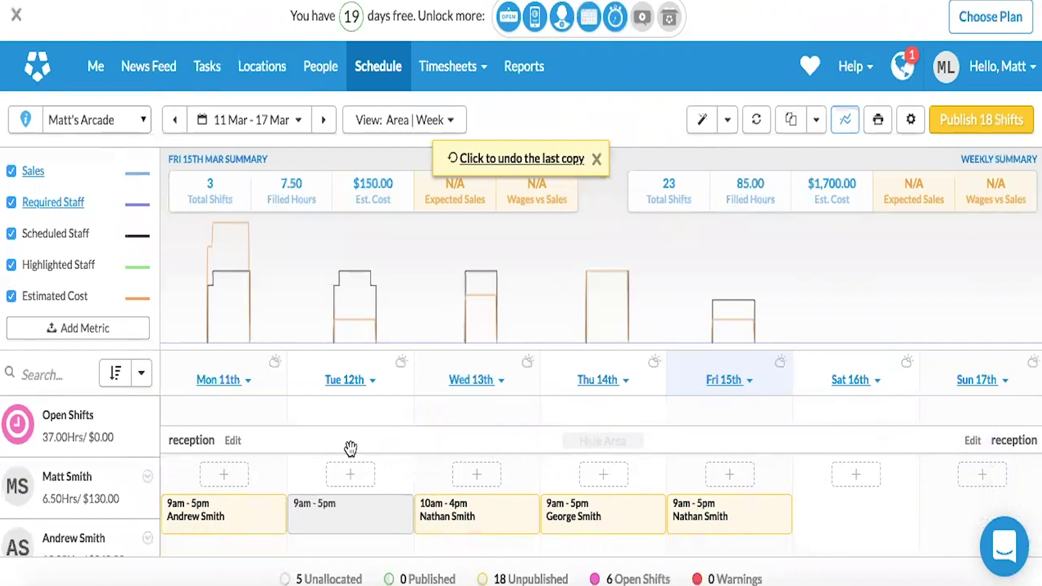
scroll(347, 461, "up", 2)
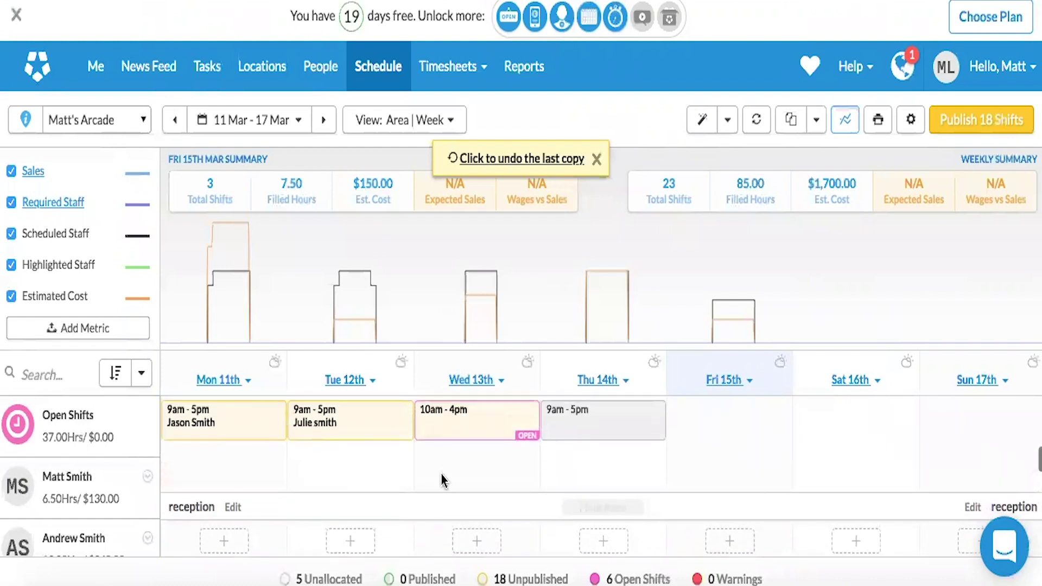